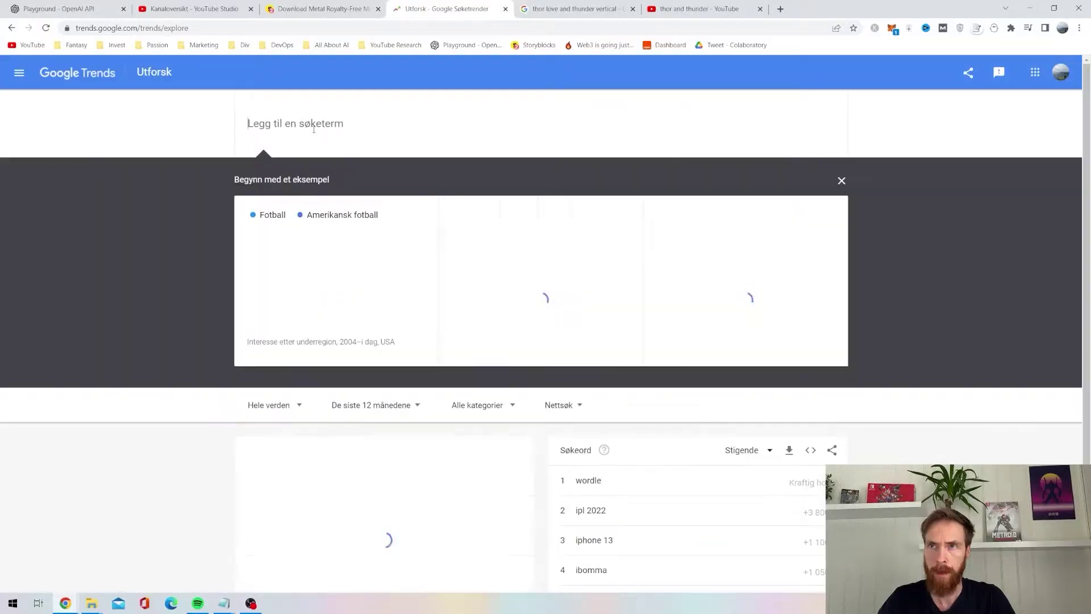
# Explore the search term "Streaming" in Google Trends and look through its results.
pyautogui.click(312, 125)
pyautogui.write('Streaming')
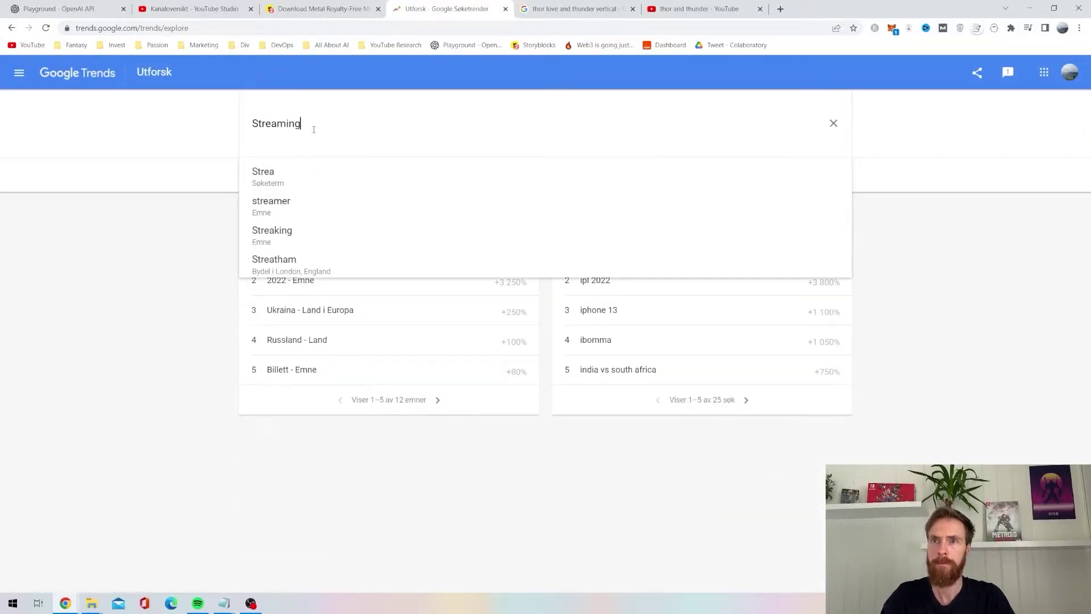
pyautogui.press('Return')
pyautogui.scroll(-5, 360, 318)
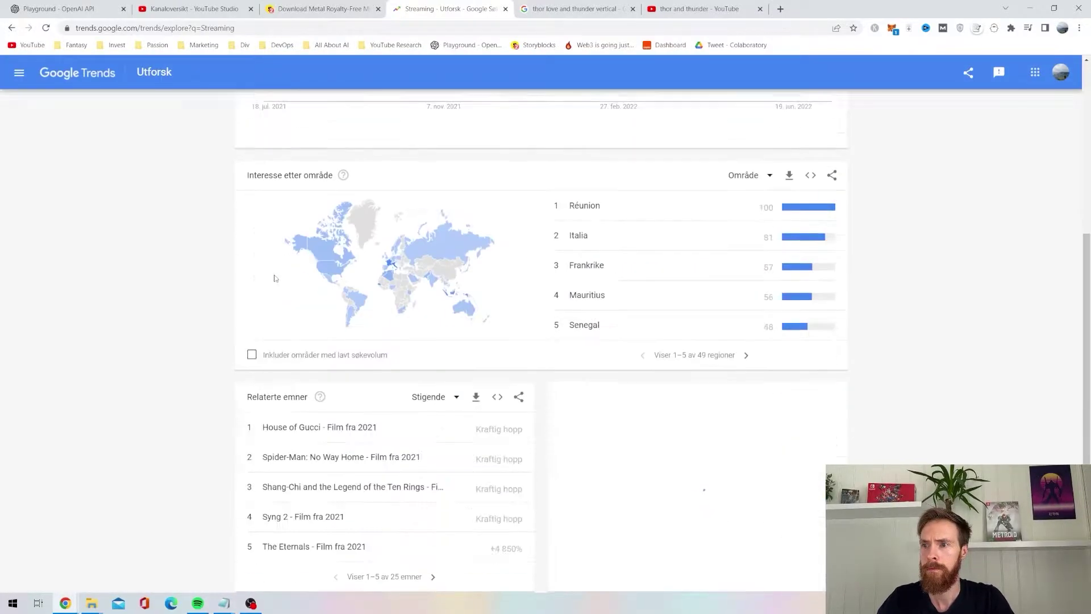
# Limit the Streaming trend to the past 7 days and check the related results.
pyautogui.scroll(5, 359, 317)
pyautogui.click(366, 175)
pyautogui.click(364, 277)
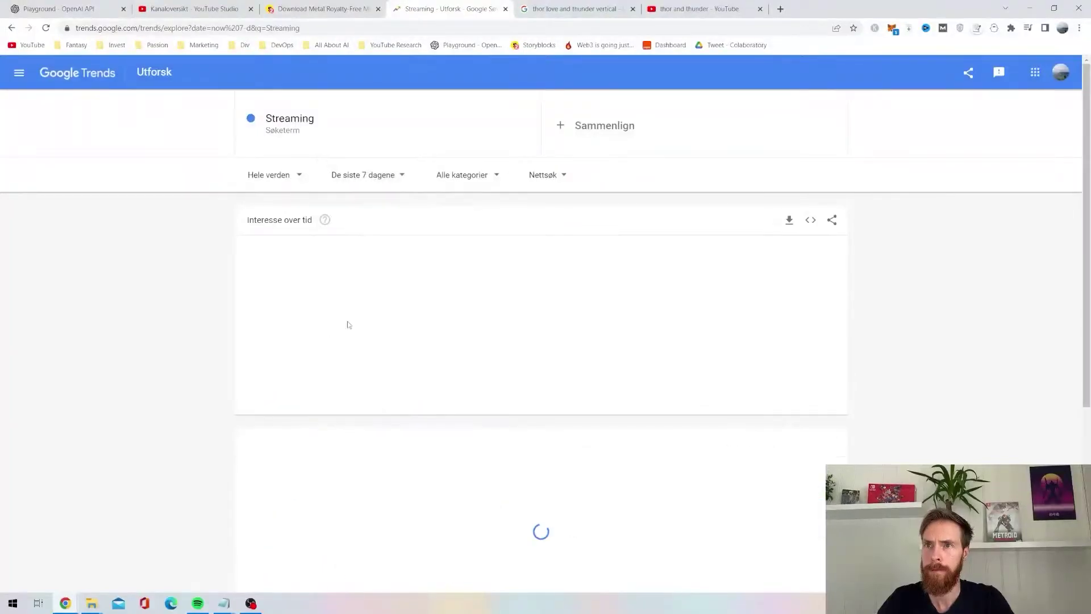
pyautogui.scroll(-5, 211, 342)
pyautogui.scroll(5, 226, 324)
# Restrict the Streaming trend to the USA and review its related topics and queries.
pyautogui.click(273, 164)
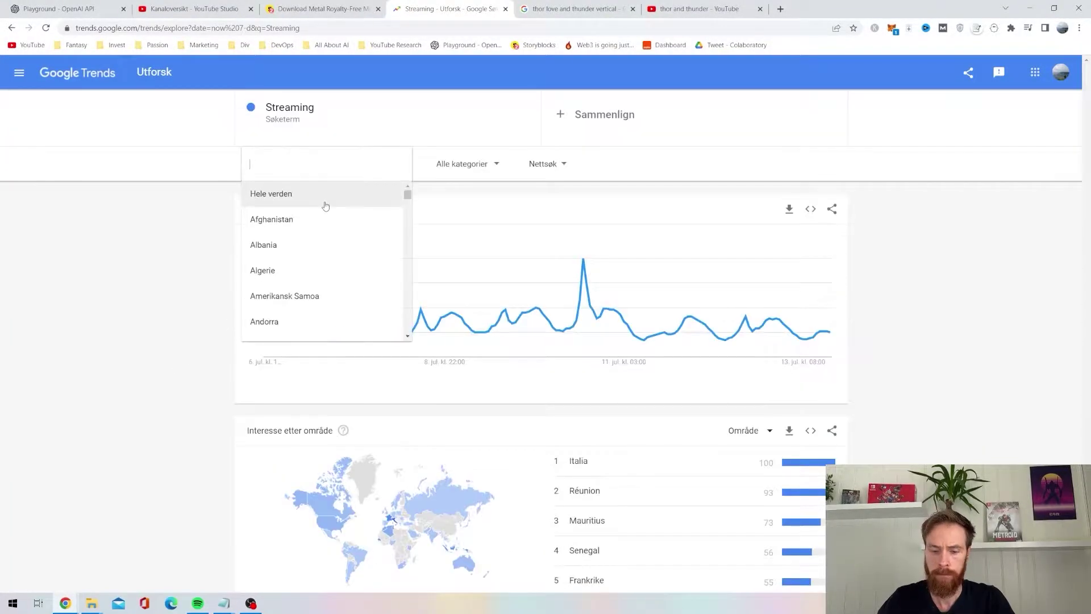
pyautogui.write('usa')
pyautogui.click(319, 200)
pyautogui.scroll(-5, 595, 495)
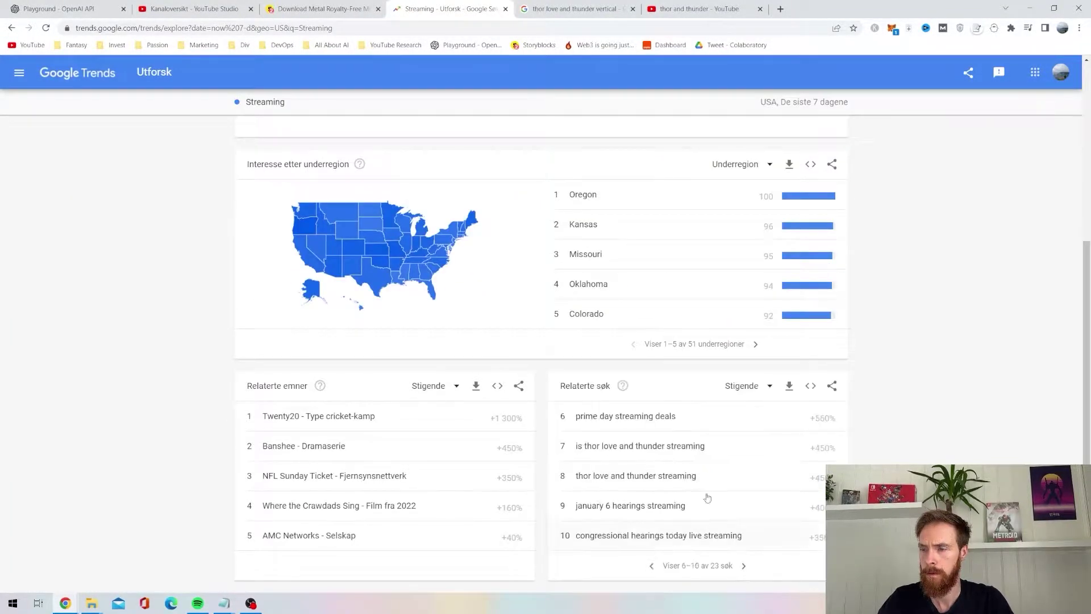
# Set the trend's time range to the past 30 days.
pyautogui.scroll(5, 301, 130)
pyautogui.click(357, 175)
pyautogui.click(351, 279)
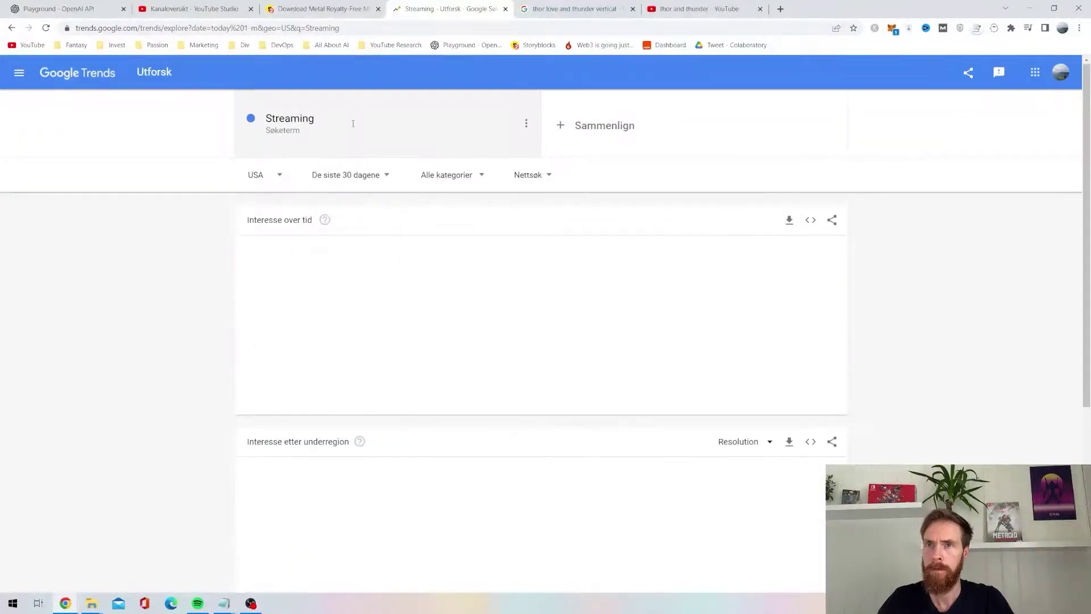
# Replace the search term with the 2022 film topic "Thor: Love and Thunder".
pyautogui.click(353, 121)
pyautogui.write('Thor')
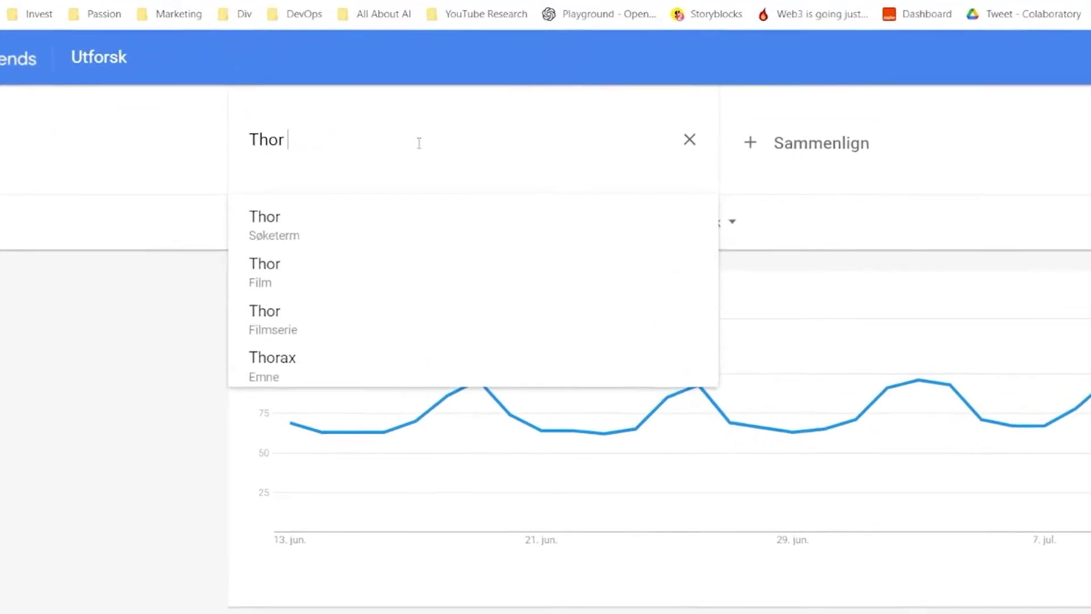
pyautogui.write(' love a')
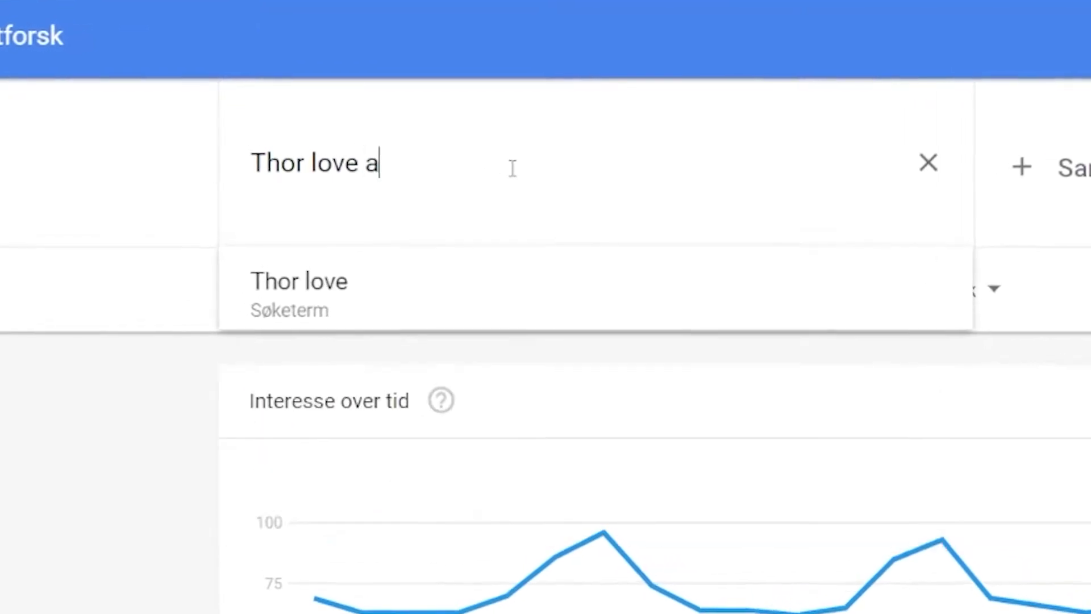
pyautogui.click(569, 418)
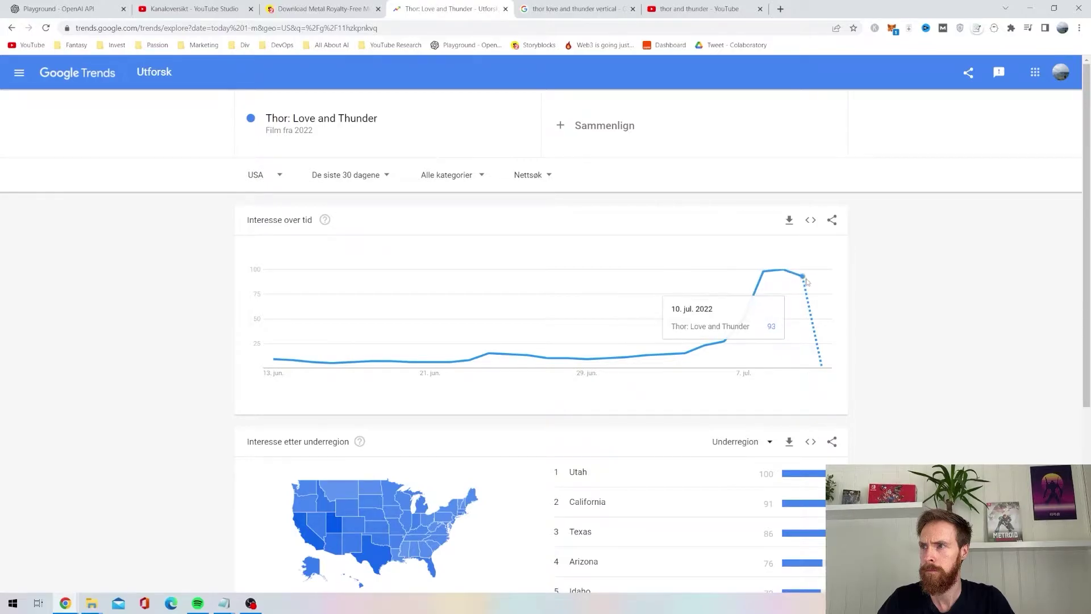
# Search YouTube for "Thor: Love and Thunder".
pyautogui.moveTo(432, 70); pyautogui.dragTo(278, 91)
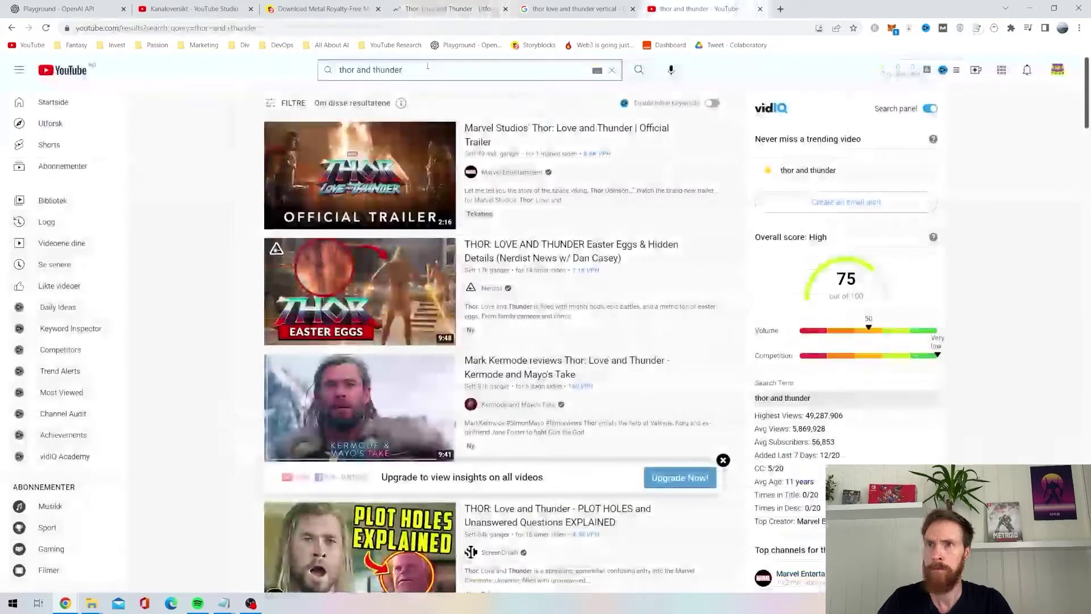
pyautogui.write('Thor: Love and Thunder')
pyautogui.press('Return')
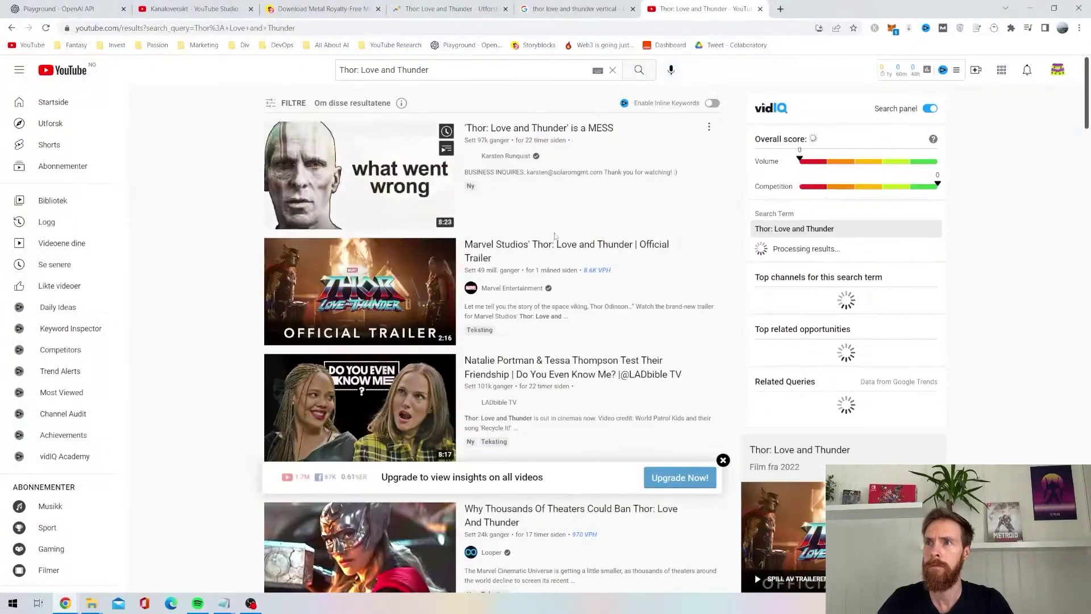
# Open Marvel Studios' official Thor: Love and Thunder trailer and record its video link in a Notepad note.
pyautogui.rightClick(541, 246)
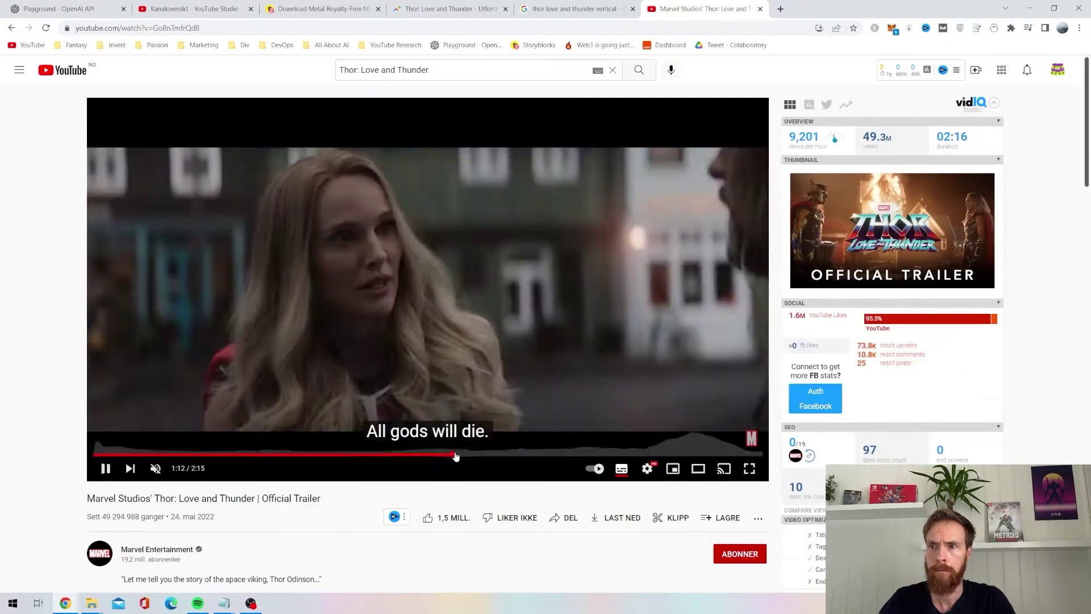
pyautogui.click(106, 468)
pyautogui.click(761, 9)
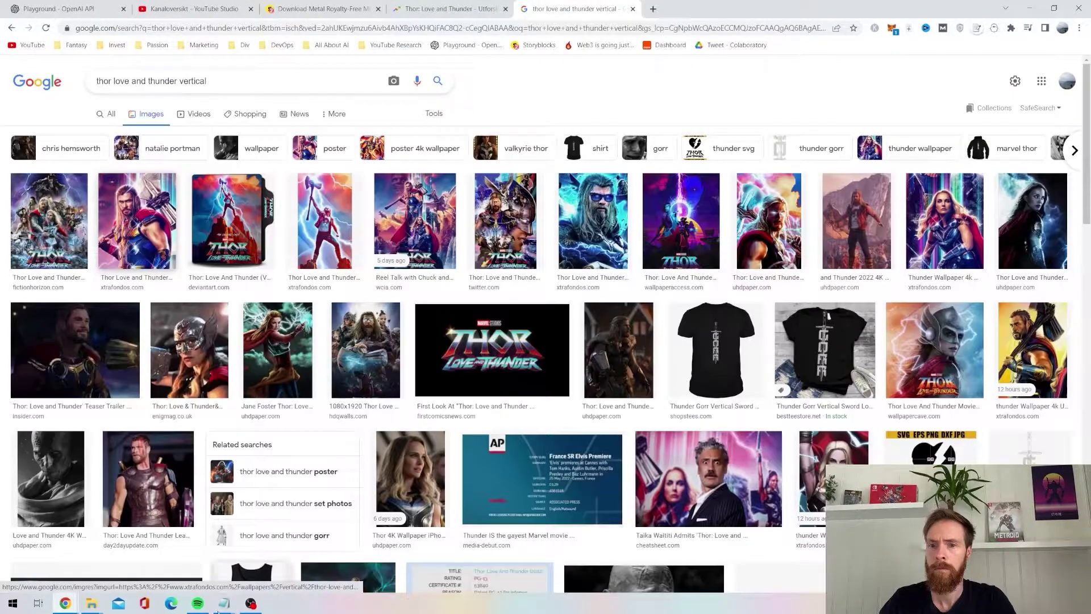
pyautogui.click(224, 603)
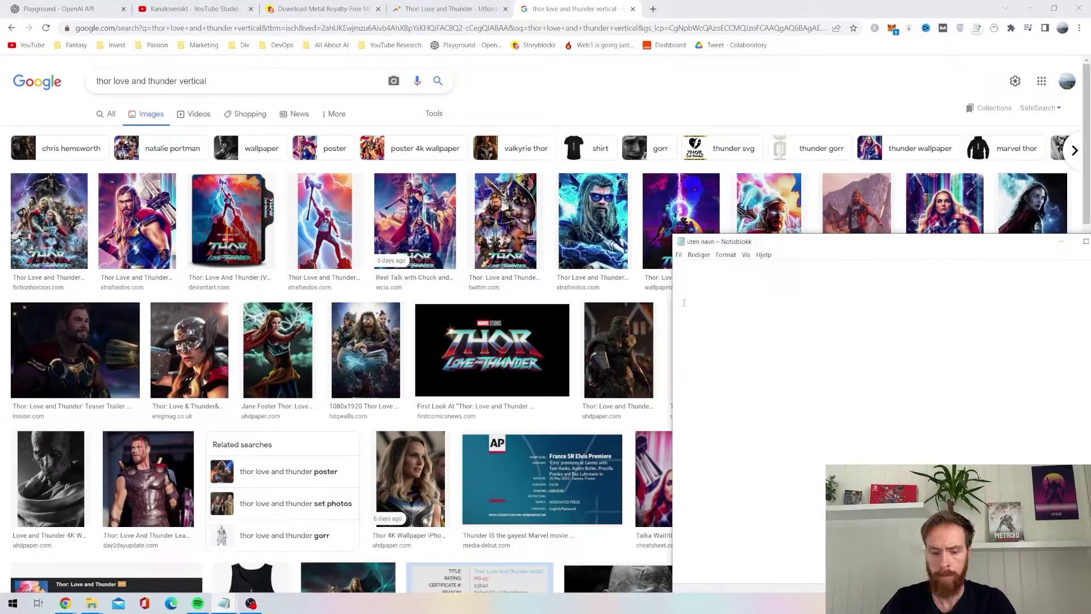
# Copy the film title "Thor: Love and Thunder" from Google Trends into the Notepad note, and close Google Trends.
pyautogui.click(498, 7)
pyautogui.click(301, 123)
pyautogui.hotkey('ctrl', 'c')
pyautogui.click(224, 603)
pyautogui.hotkey('ctrl', 'v')
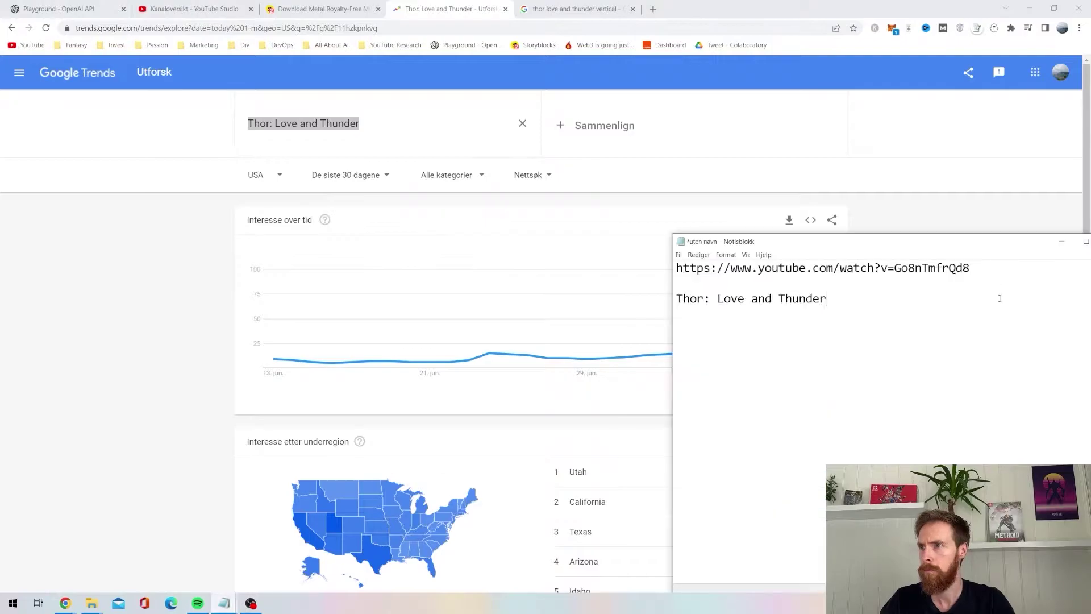
pyautogui.click(690, 44)
pyautogui.click(506, 9)
# Save the vertical Thor character poster from the "thor love and thunder vertical" image results.
pyautogui.click(443, 85)
pyautogui.moveTo(208, 81); pyautogui.dragTo(94, 81)
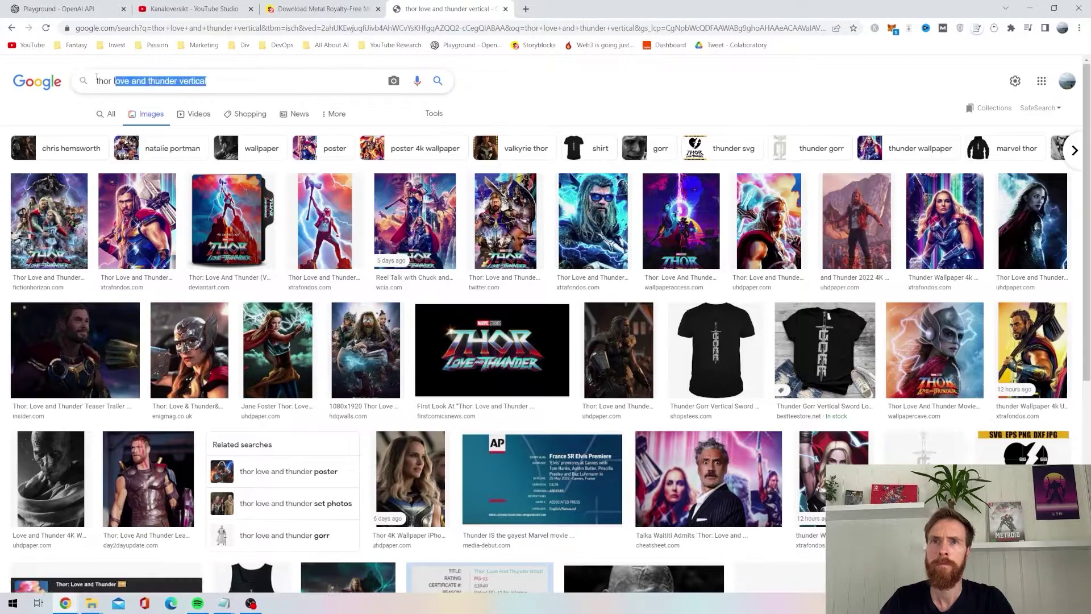
pyautogui.click(141, 221)
pyautogui.rightClick(879, 302)
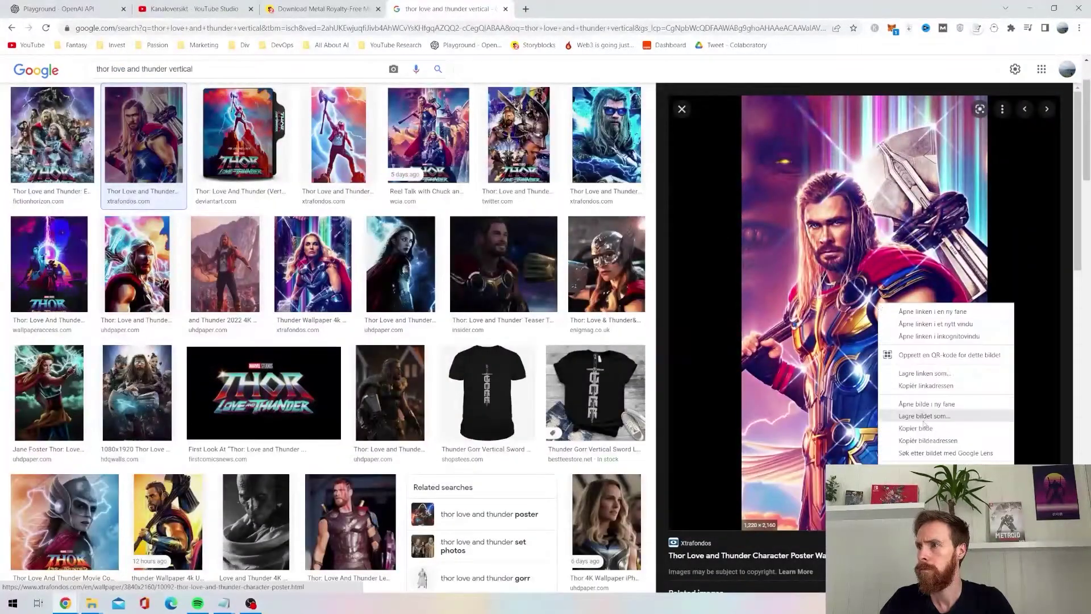
pyautogui.click(910, 390)
pyautogui.press('Return')
# Close the image results and add "- Marvel" and a "Title:" line to the Notepad note.
pyautogui.click(682, 108)
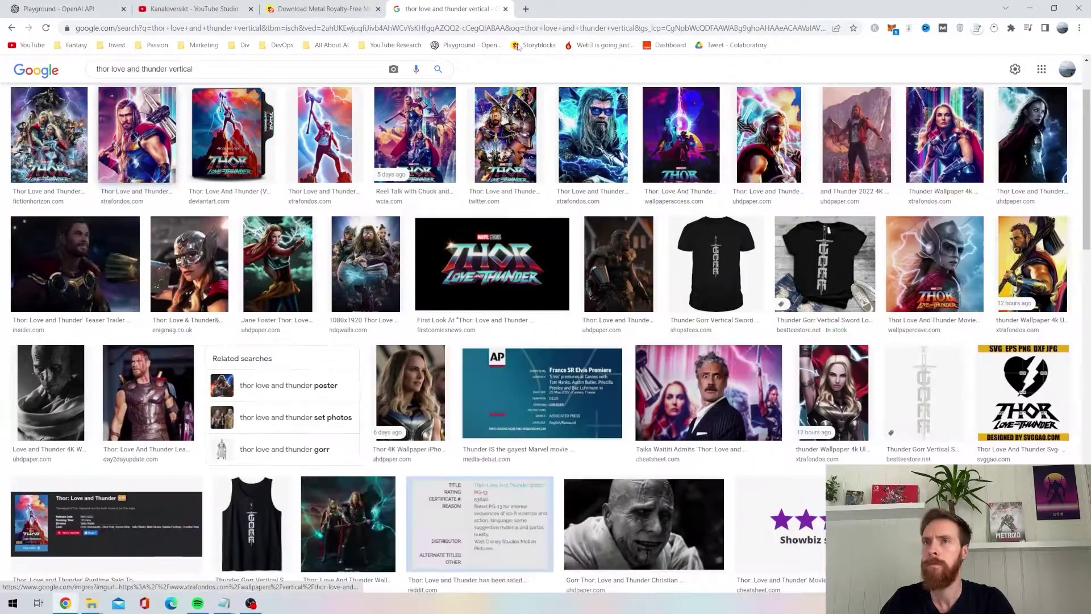
pyautogui.click(505, 10)
pyautogui.click(223, 603)
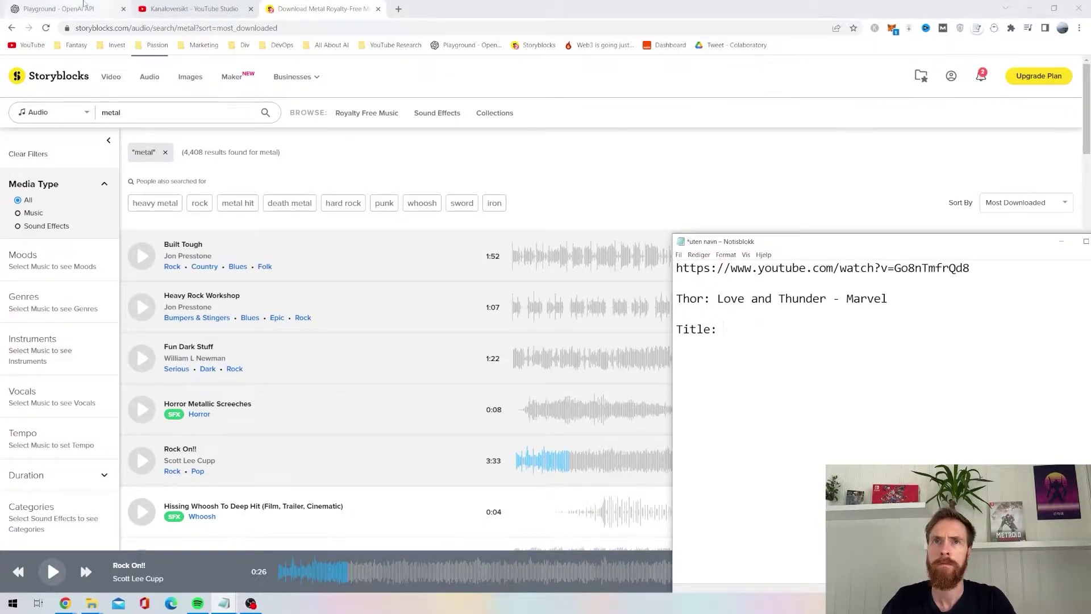
# Review the OpenAI Playground prompt and answer about a music style for the Thor video.
pyautogui.click(84, 5)
pyautogui.moveTo(83, 149); pyautogui.dragTo(264, 149)
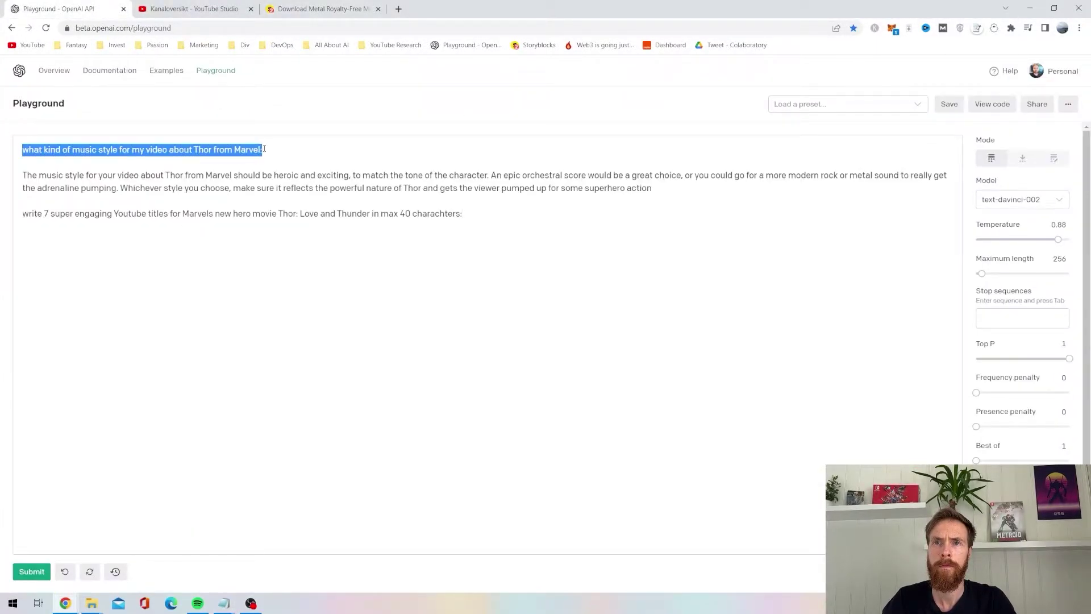
pyautogui.moveTo(21, 176); pyautogui.dragTo(710, 176)
pyautogui.click(651, 187)
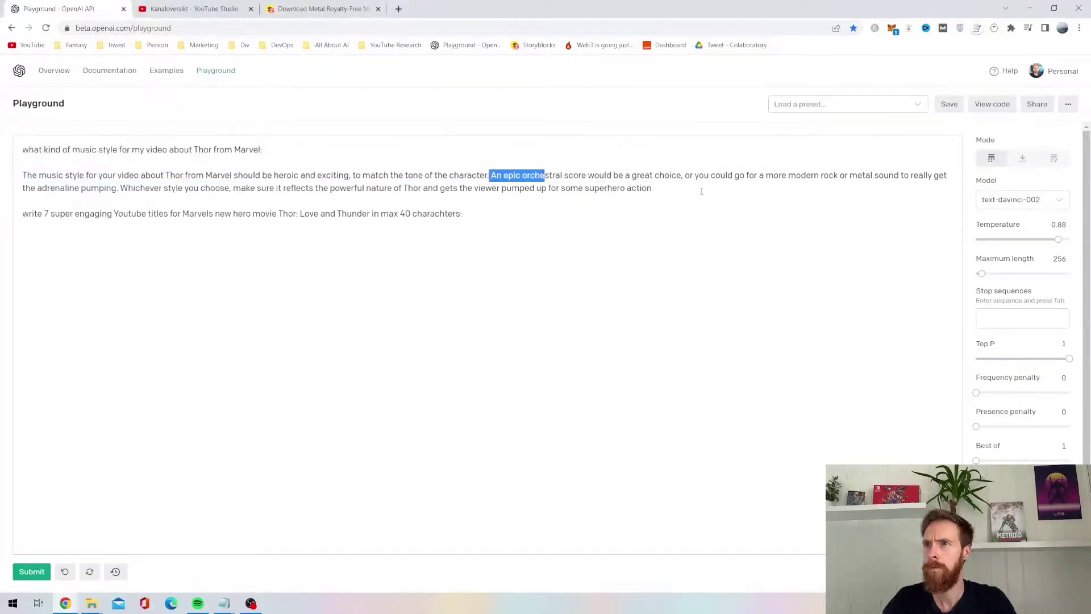
pyautogui.moveTo(67, 188); pyautogui.dragTo(804, 179)
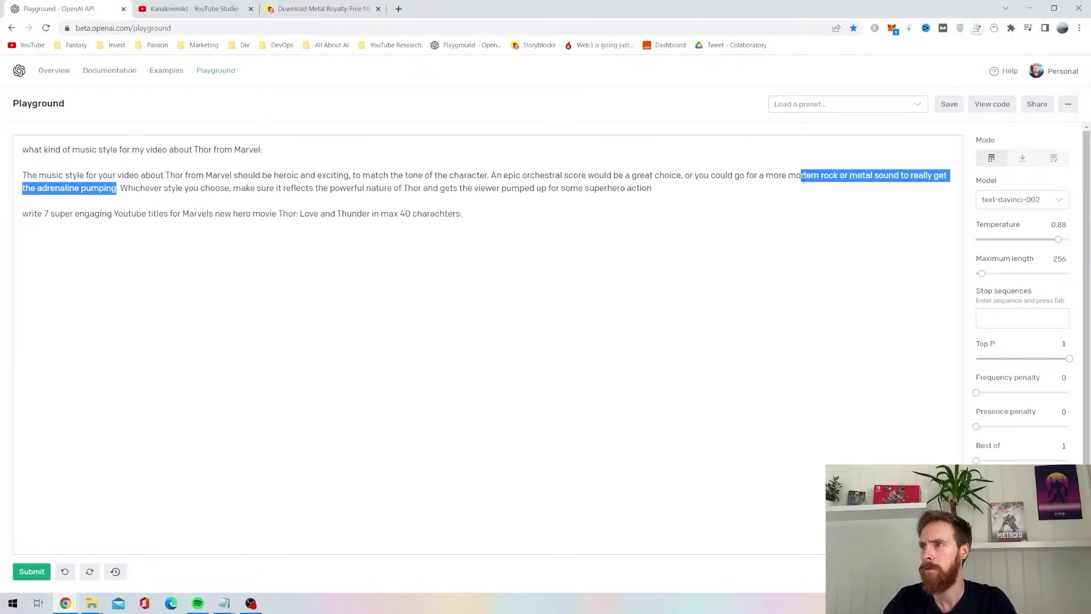
# Search Storyblocks audio for "metal" and preview the tracks Built Tough, Heavy Rock Workshop and Rock On!!
pyautogui.click(322, 9)
pyautogui.click(265, 112)
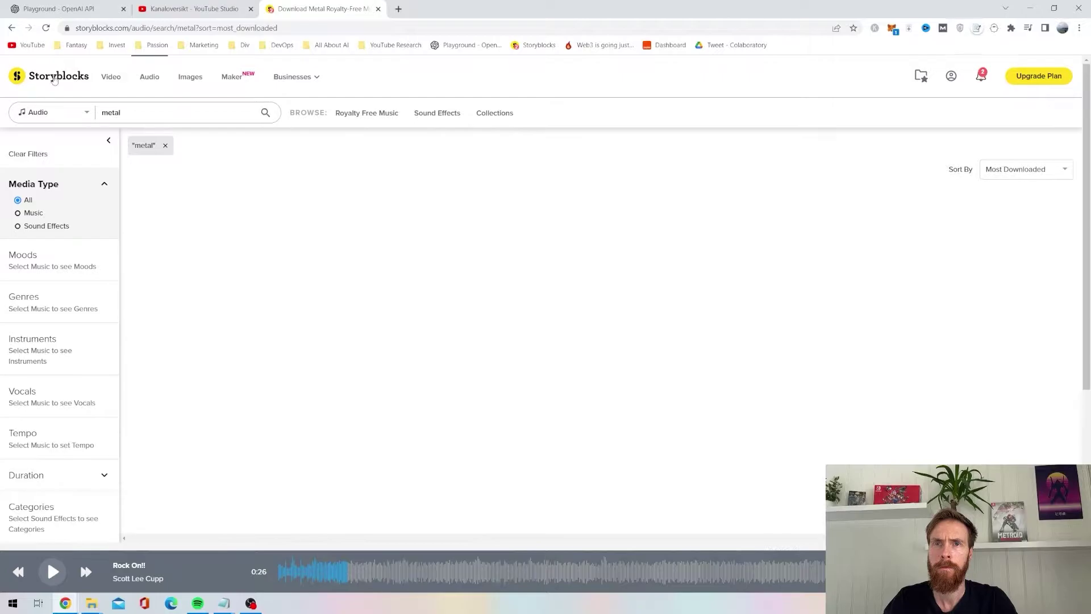
pyautogui.click(134, 264)
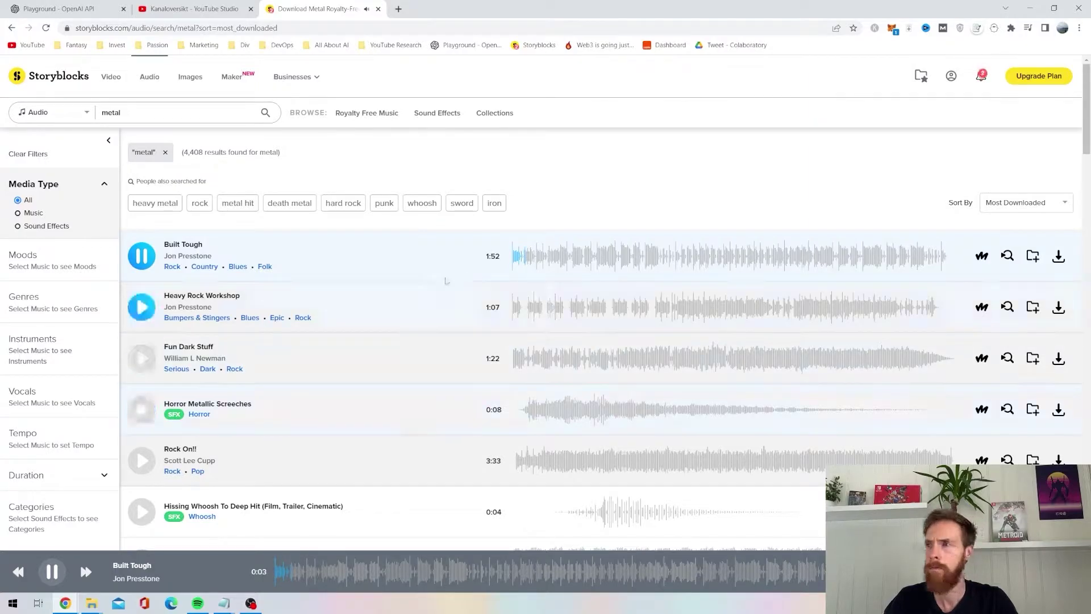
pyautogui.click(141, 307)
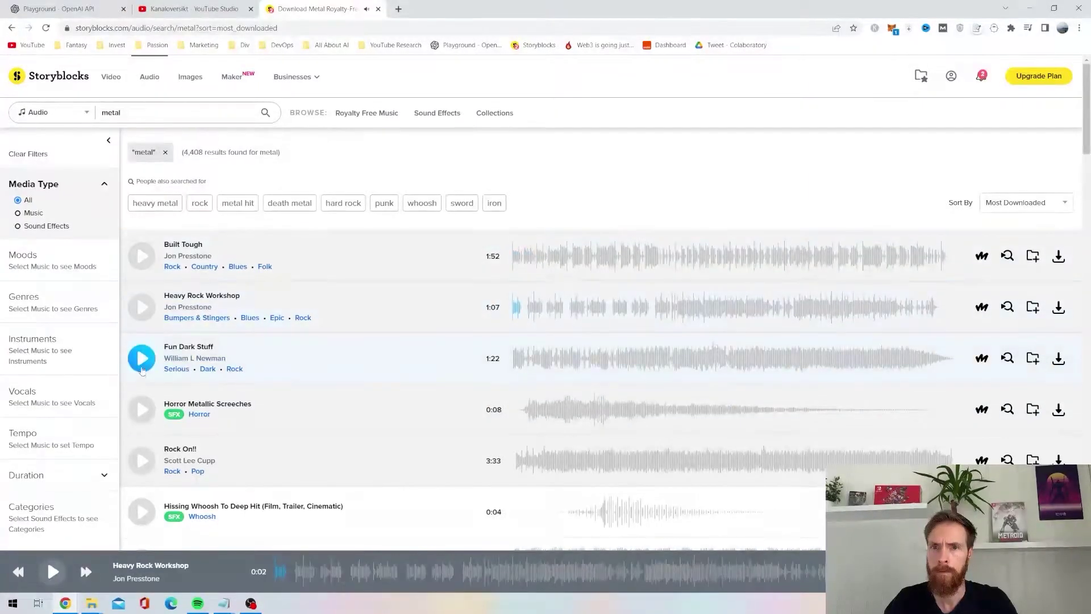
pyautogui.click(141, 466)
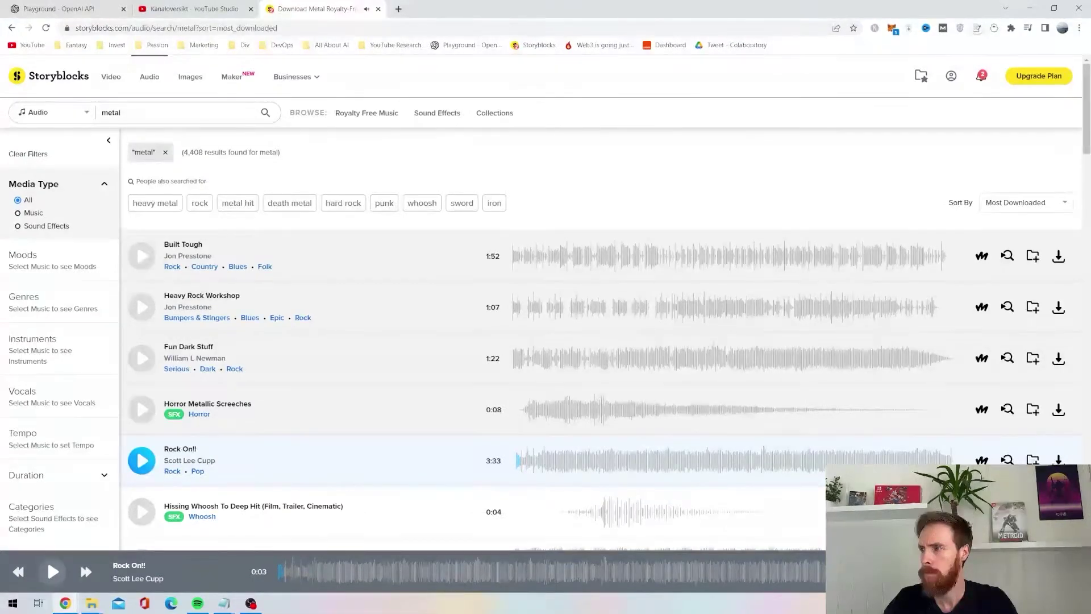
# Download the Built Tough track from the metal music results.
pyautogui.click(1059, 257)
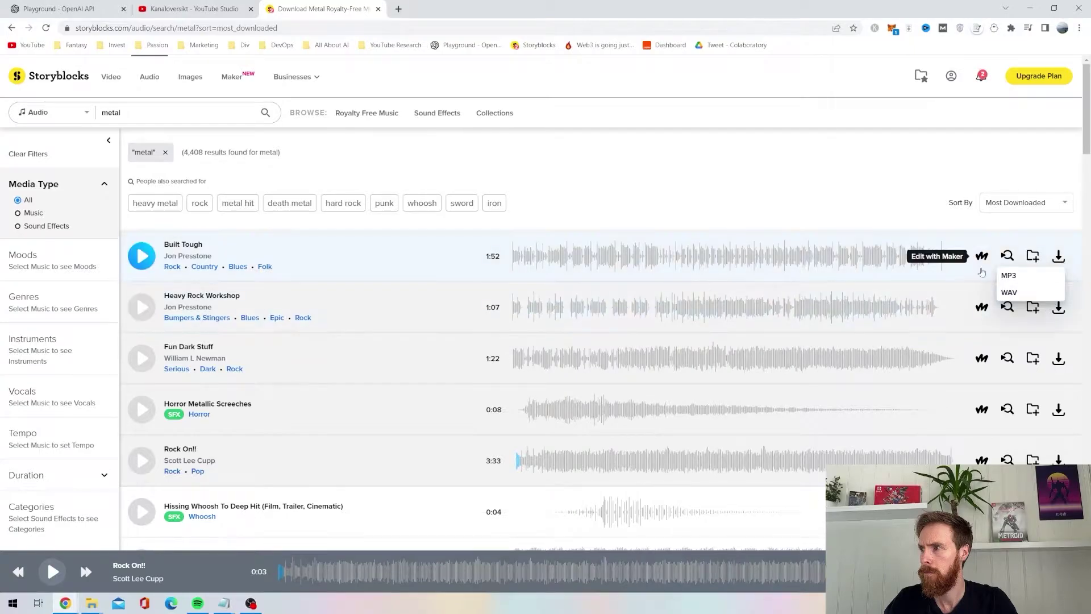
pyautogui.click(1058, 308)
pyautogui.click(771, 182)
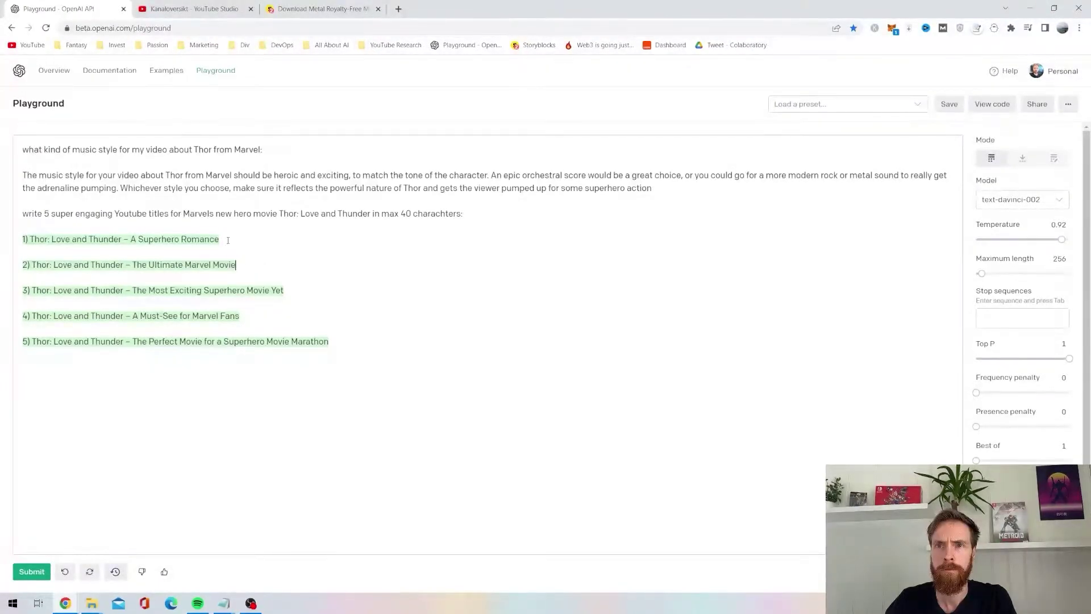
# Copy the generated title "Thor: Love and Thunder – A Superhero Romance" and bring up the untitled Notepad note.
pyautogui.moveTo(119, 241); pyautogui.dragTo(25, 245)
pyautogui.hotkey('ctrl', 'c')
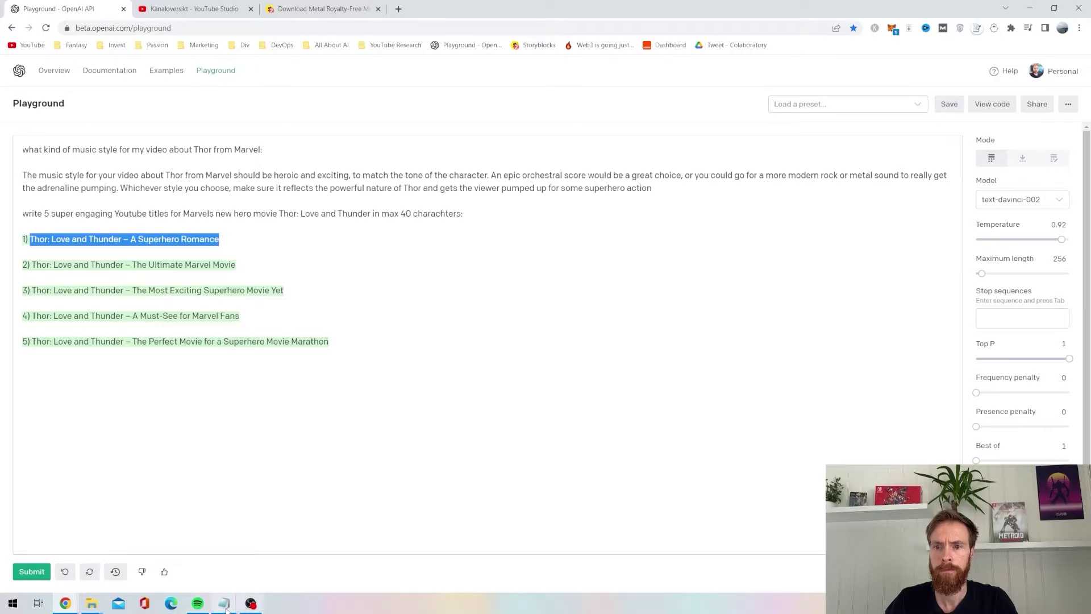
pyautogui.moveTo(226, 606)
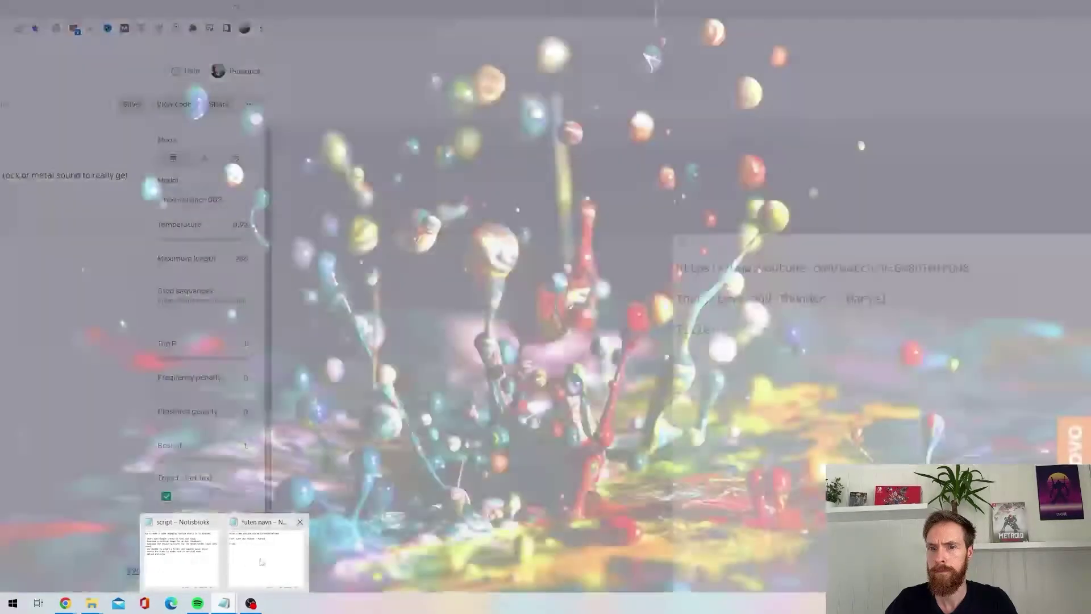
pyautogui.click(247, 514)
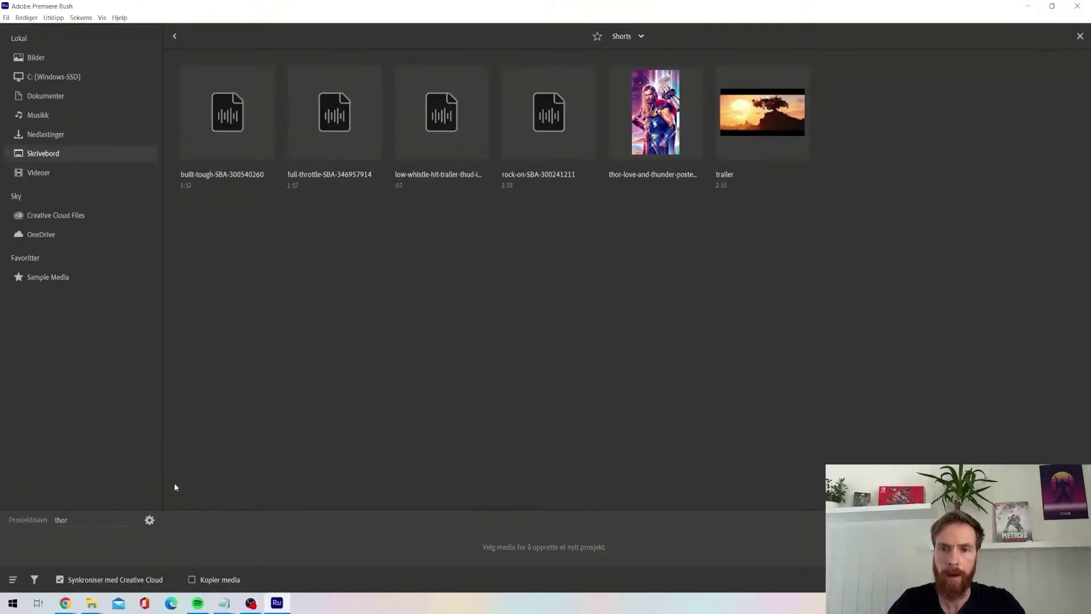
# In Adobe Premiere Rush, set the project "thor" to 9:16 and create it with the Thor poster and the trailer clip.
pyautogui.click(150, 521)
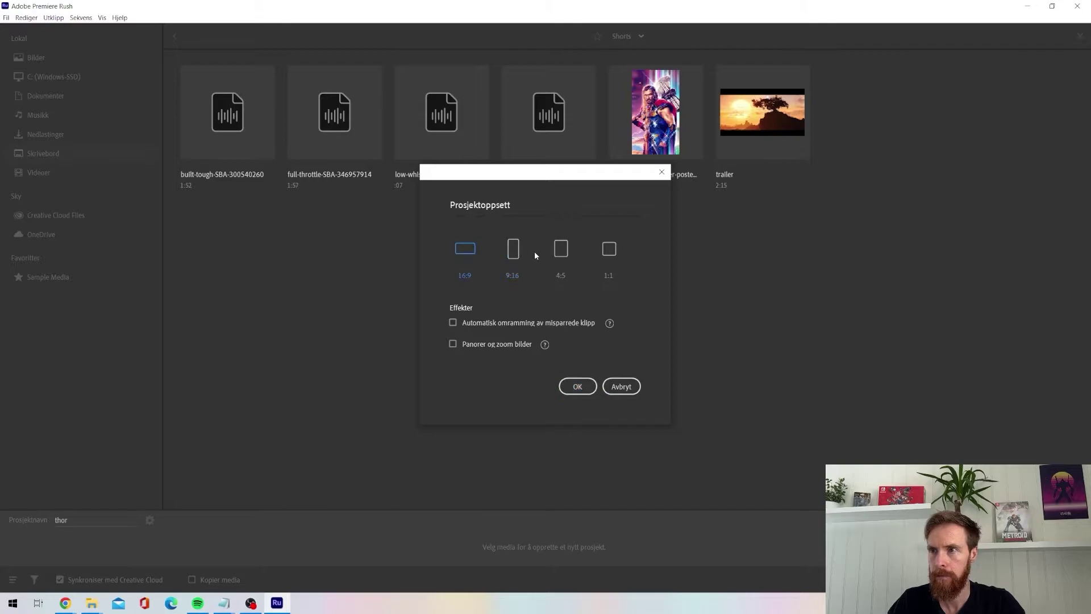
pyautogui.click(577, 387)
pyautogui.click(643, 147)
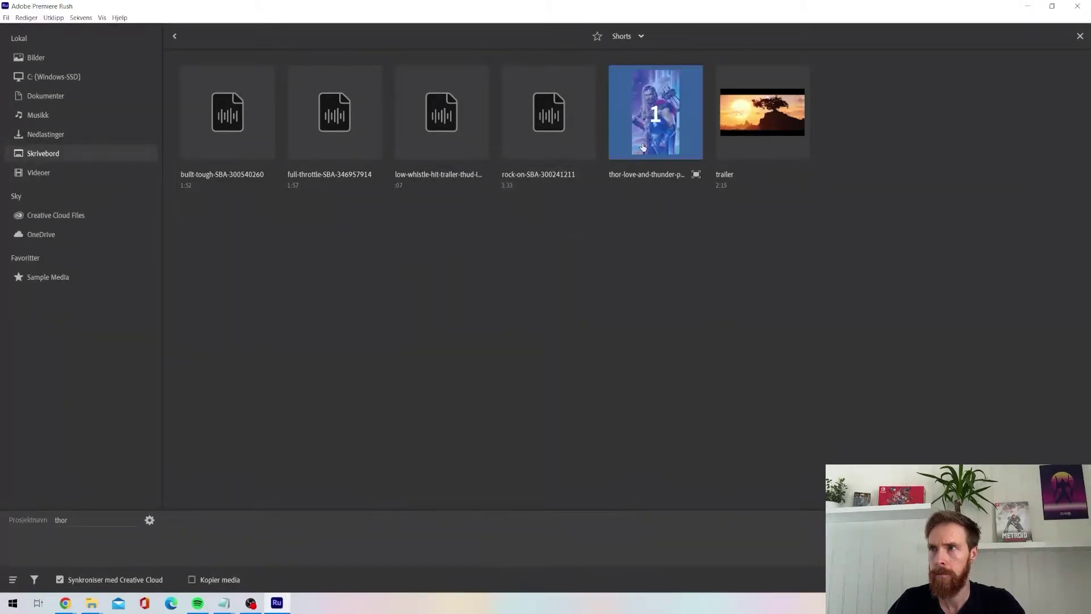
pyautogui.click(780, 135)
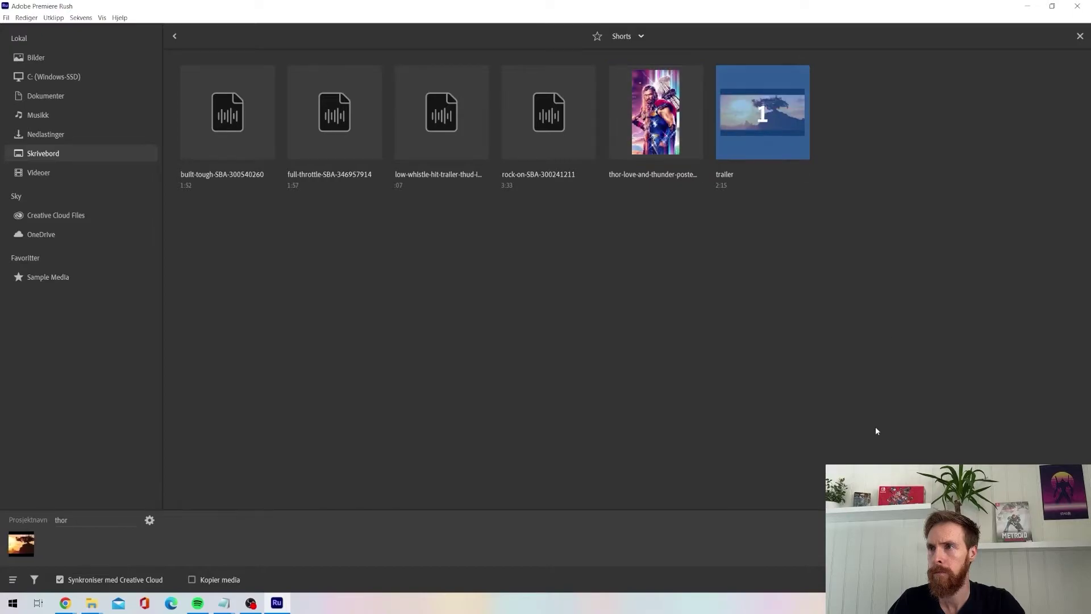
pyautogui.click(648, 134)
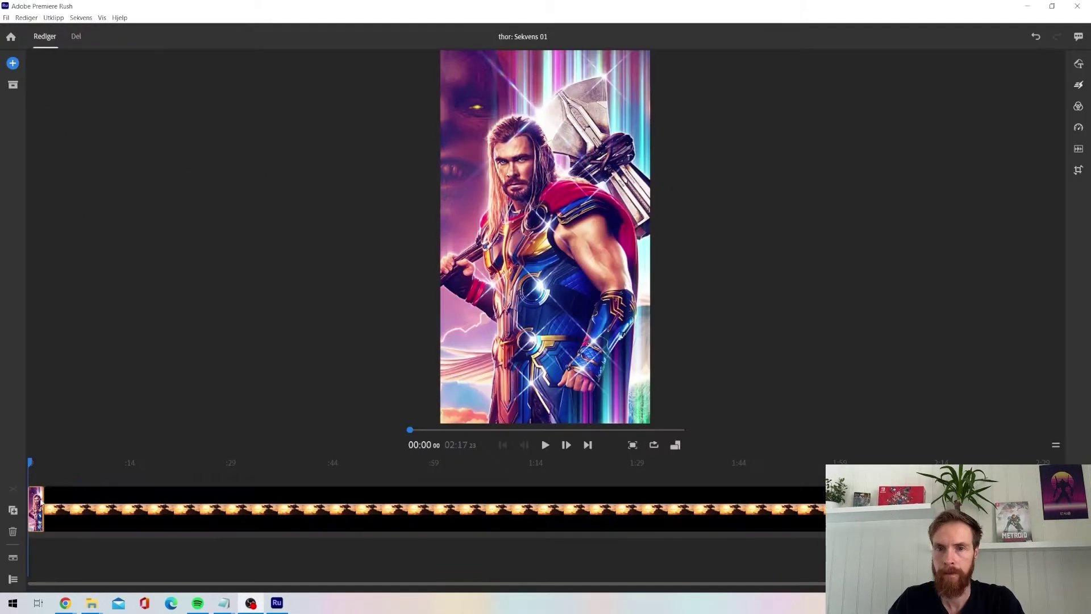
# Play back the trailer clip on the timeline and cut it into short scenes following the Thor poster.
pyautogui.click(66, 493)
pyautogui.press('-')
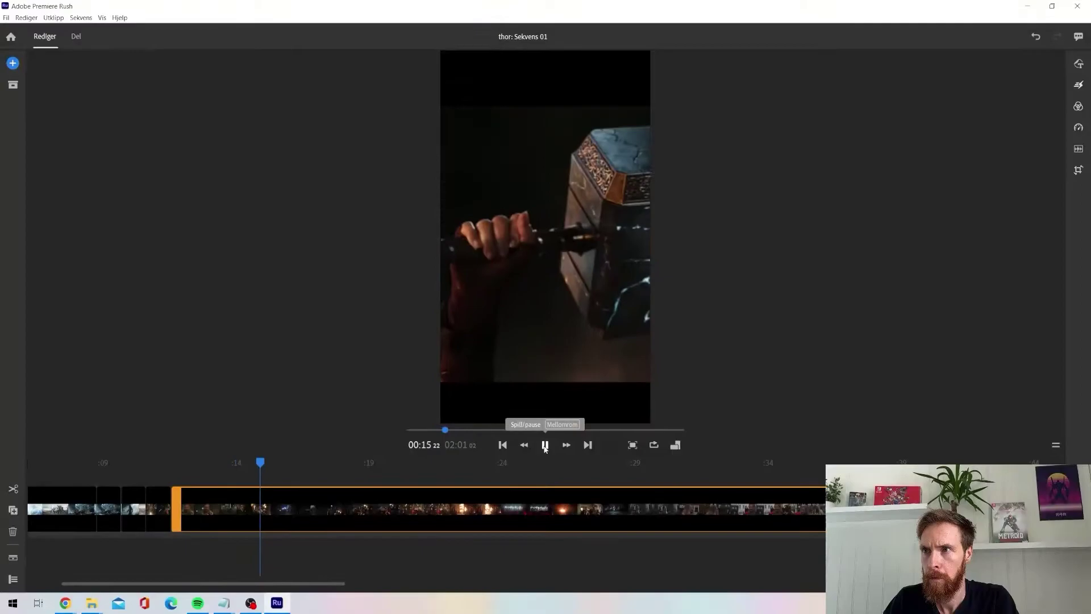
pyautogui.click(545, 445)
pyautogui.hotkey('ctrl', 'z')
pyautogui.hotkey('ctrl', 'z')
pyautogui.click(202, 465)
pyautogui.click(183, 501)
pyautogui.press('space')
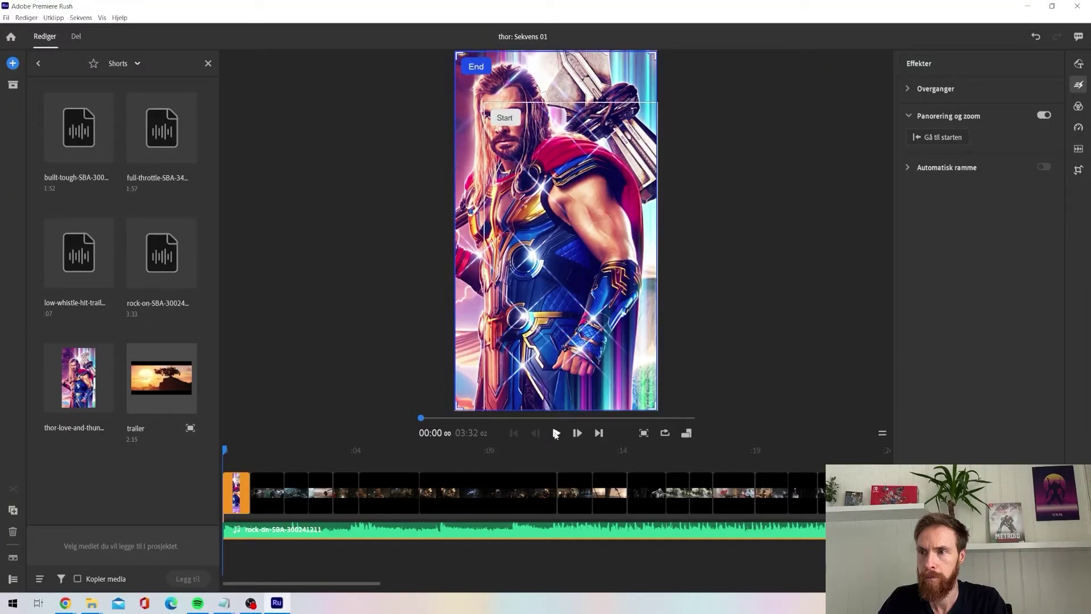
# Preview the edited sequence, name the local export thor-shorts and show its advanced settings.
pyautogui.click(556, 433)
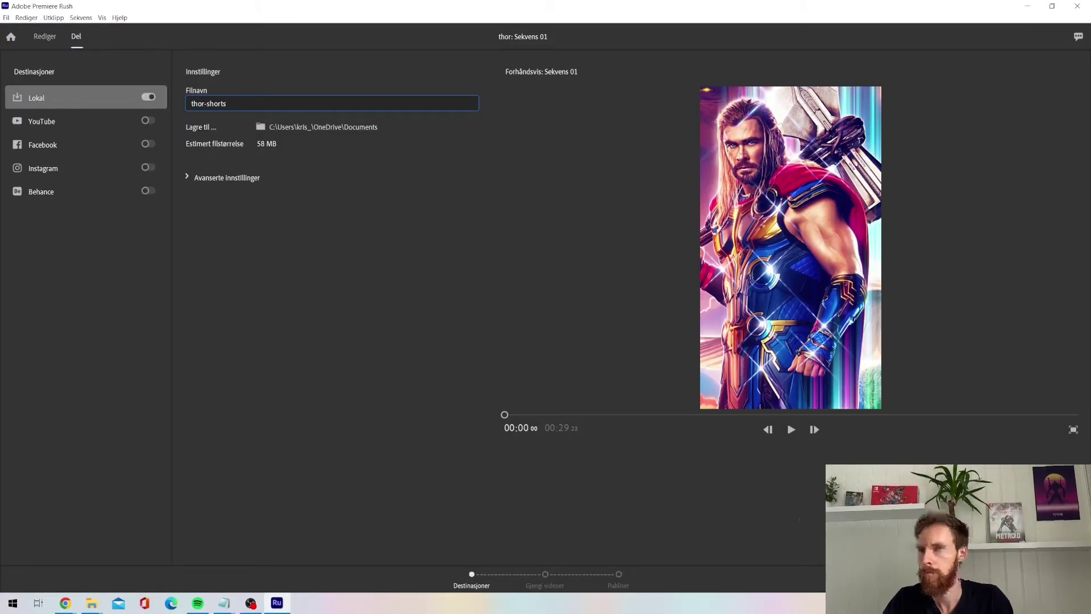
pyautogui.click(247, 180)
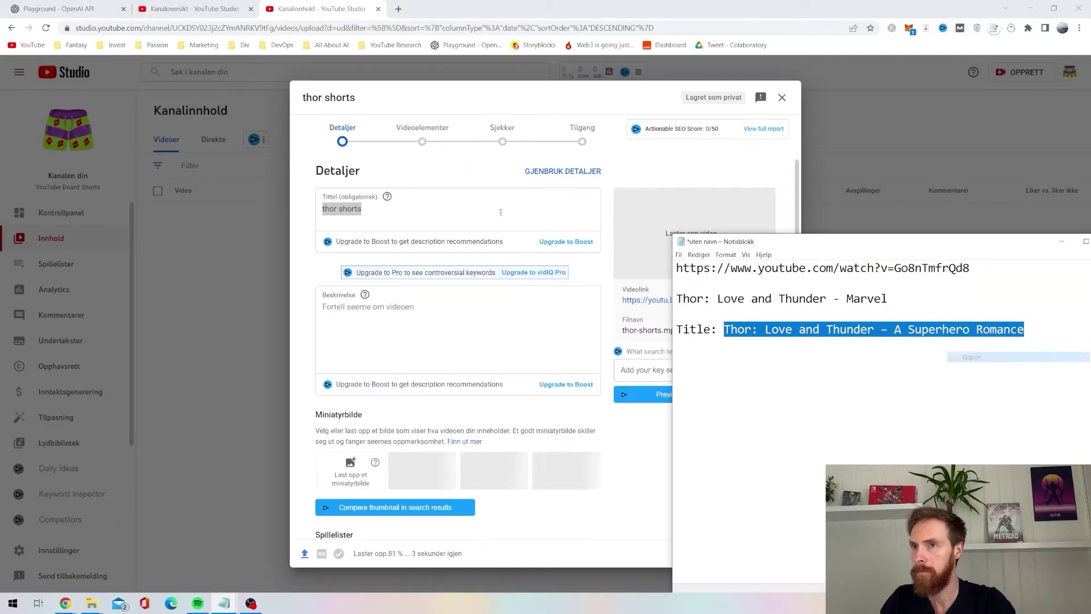
# In YouTube Studio, set the title of the uploaded thor-shorts video to "Thor: Love and Thunder – A Marvel Romance".
pyautogui.click(501, 213)
pyautogui.hotkey('ctrl', 'a')
pyautogui.hotkey('ctrl', 'v')
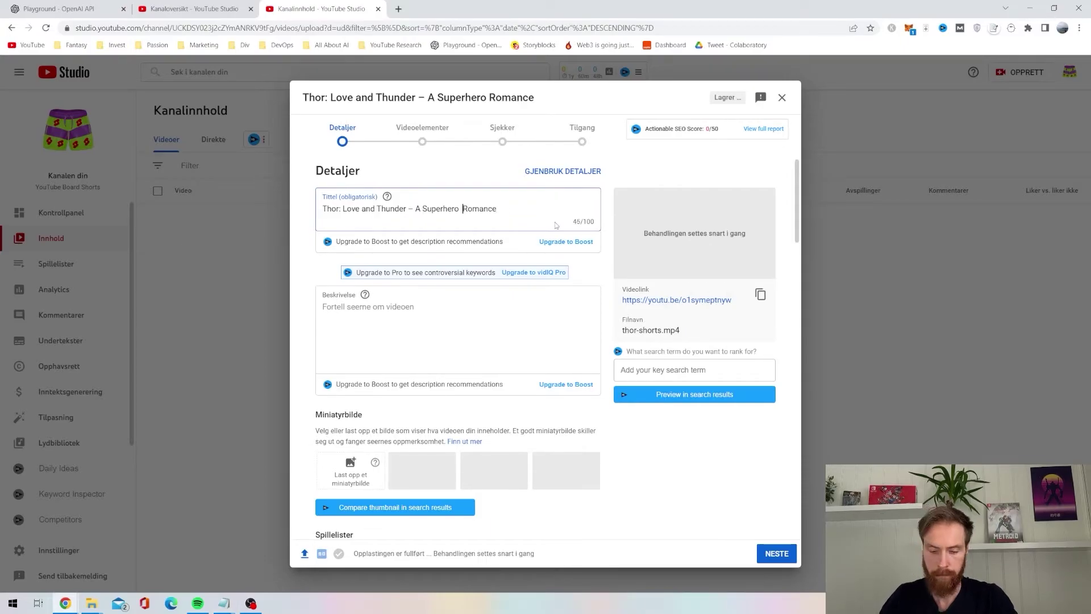
pyautogui.moveTo(459, 211); pyautogui.dragTo(420, 209)
pyautogui.press('BackSpace')
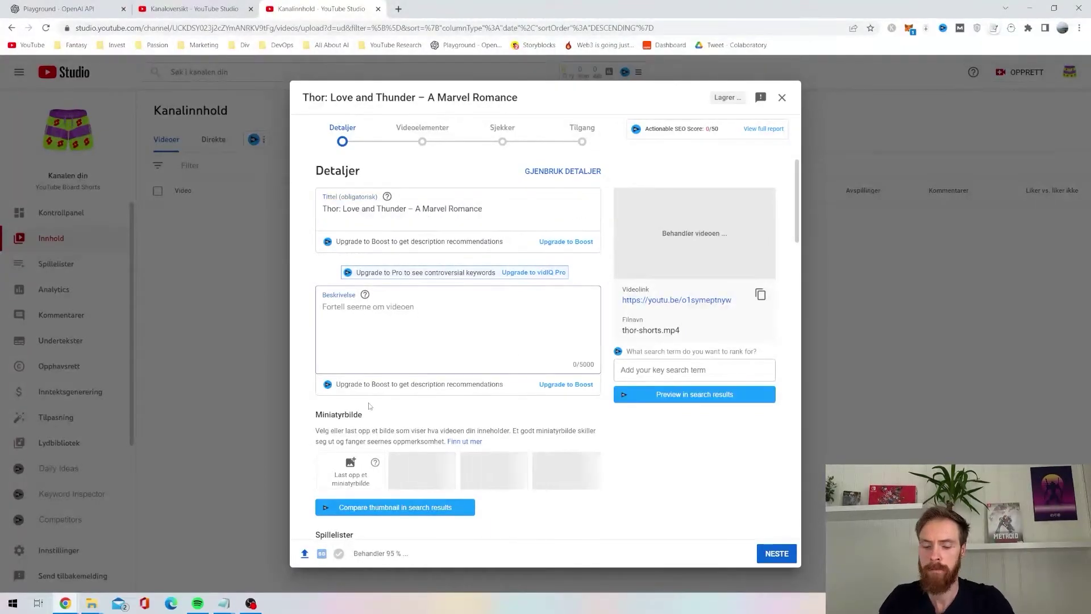
# Enter "#shorts" as the video description and add the tags thor and shorts.
pyautogui.write('#shorts')
pyautogui.scroll(-10, 432, 382)
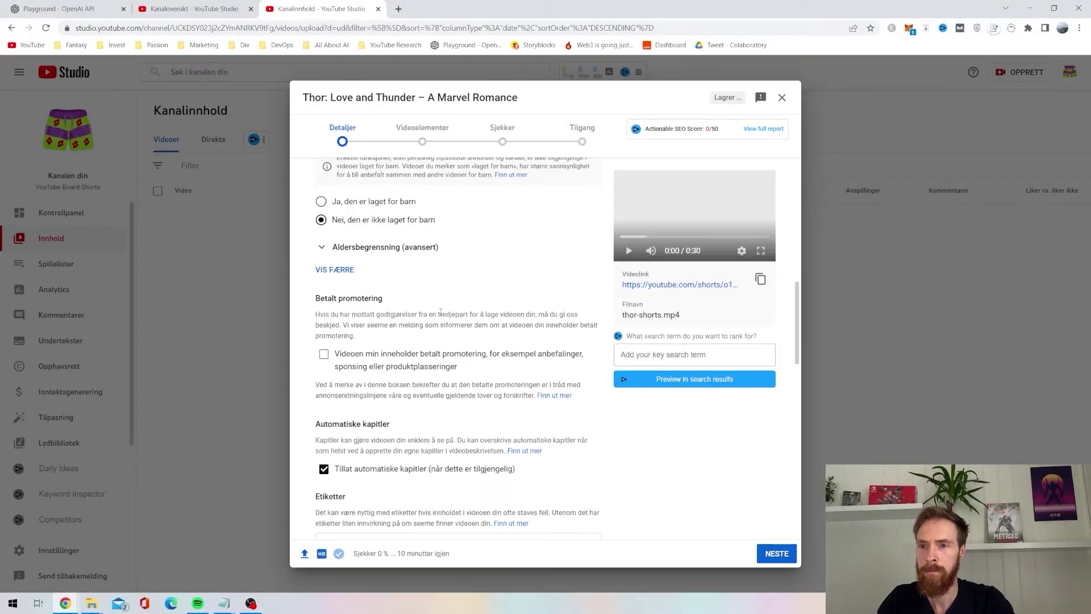
pyautogui.scroll(2, 332, 334)
pyautogui.scroll(-10, 486, 296)
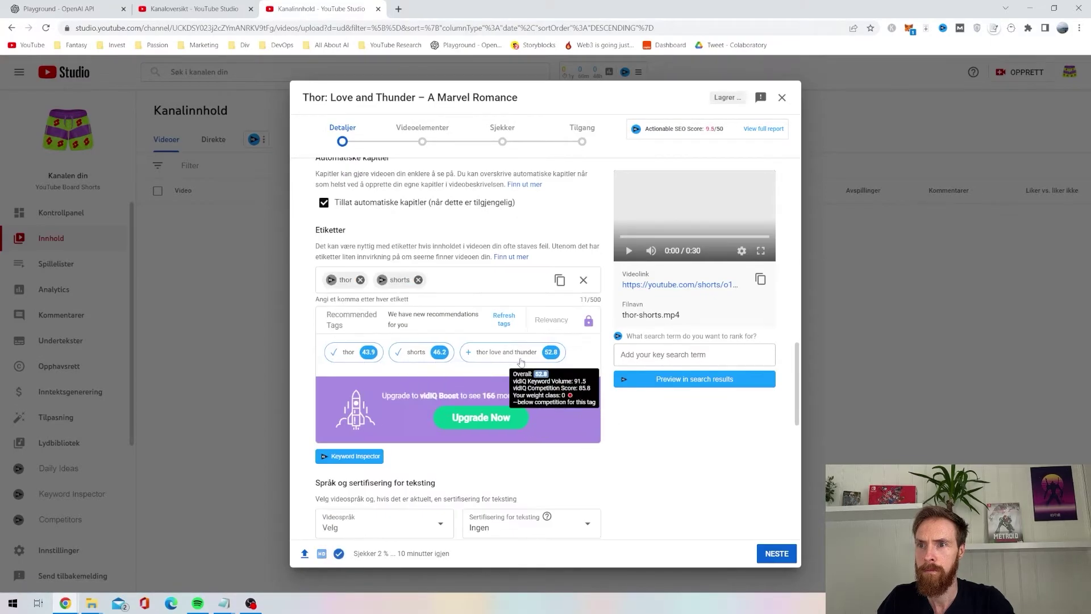
pyautogui.scroll(15, 439, 295)
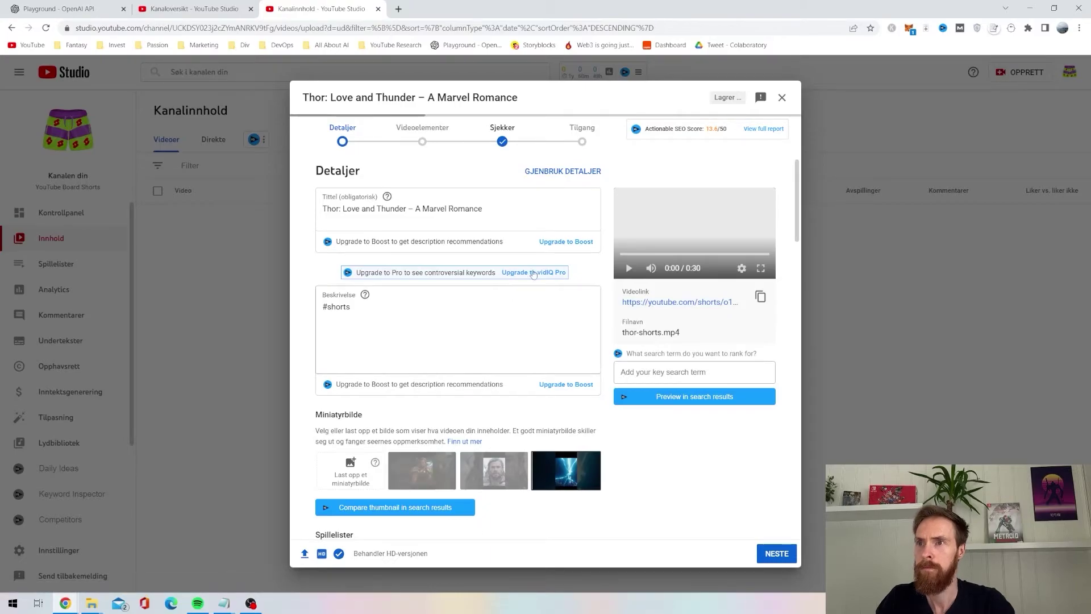
# Publish the video with Public (Offentlig) visibility and open the published Short on YouTube.
pyautogui.click(423, 135)
pyautogui.click(502, 135)
pyautogui.click(342, 135)
pyautogui.click(582, 136)
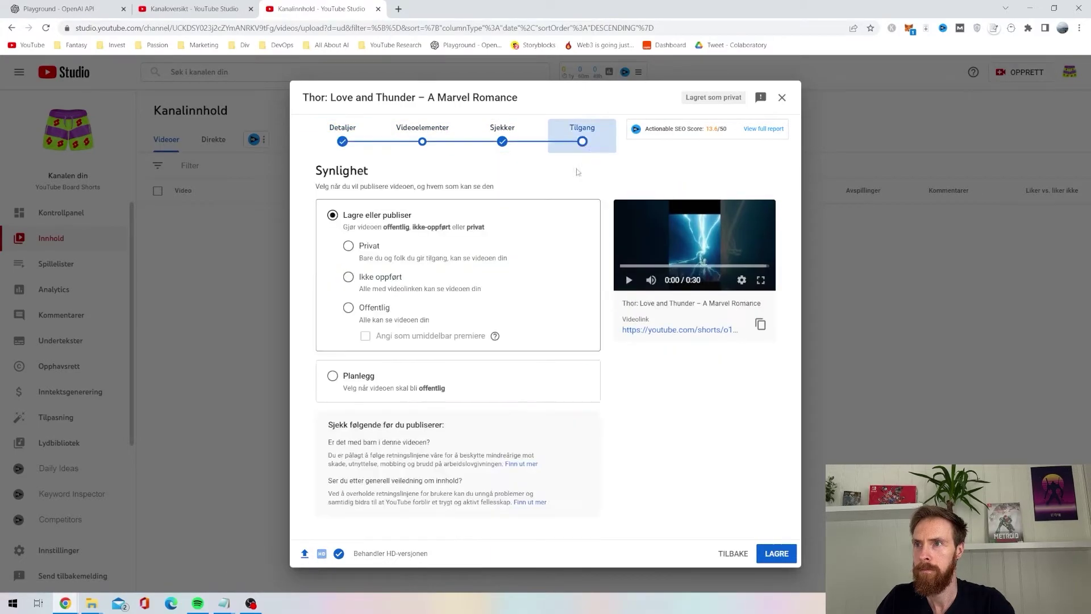
pyautogui.click(348, 308)
pyautogui.click(772, 553)
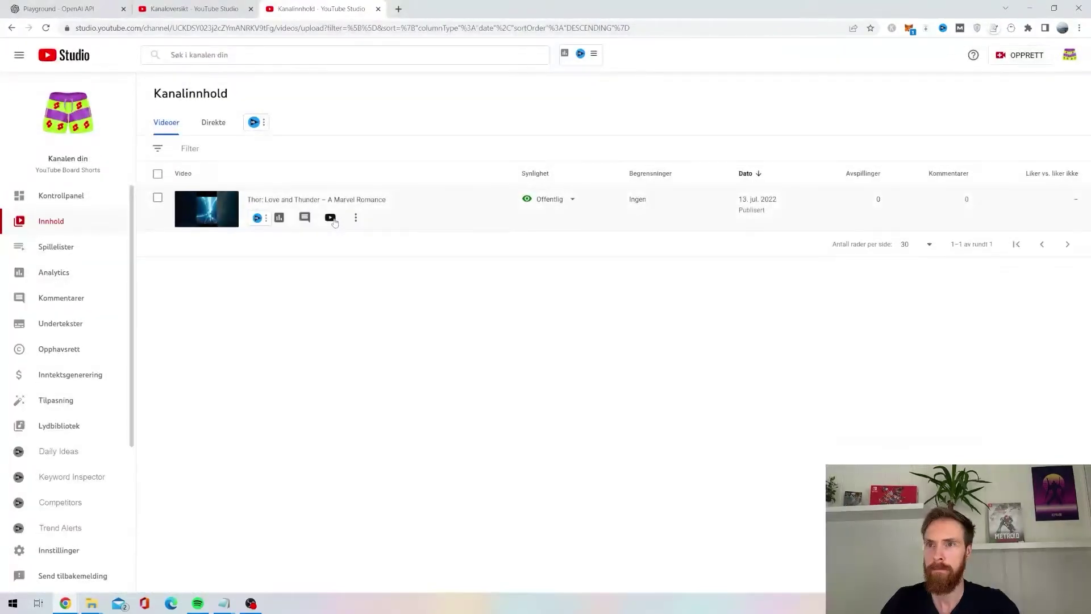
pyautogui.click(330, 218)
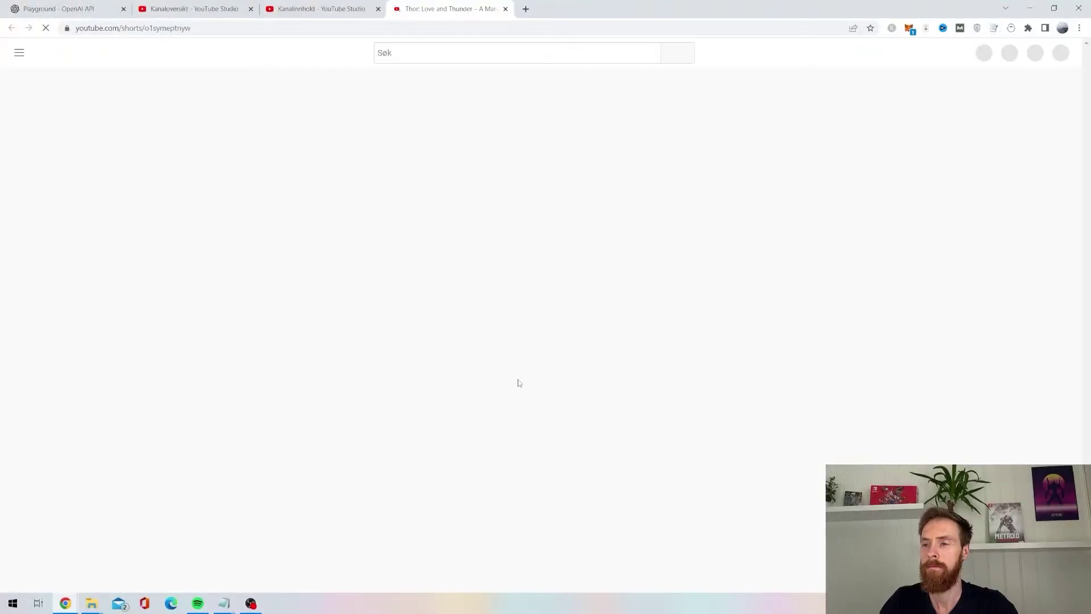